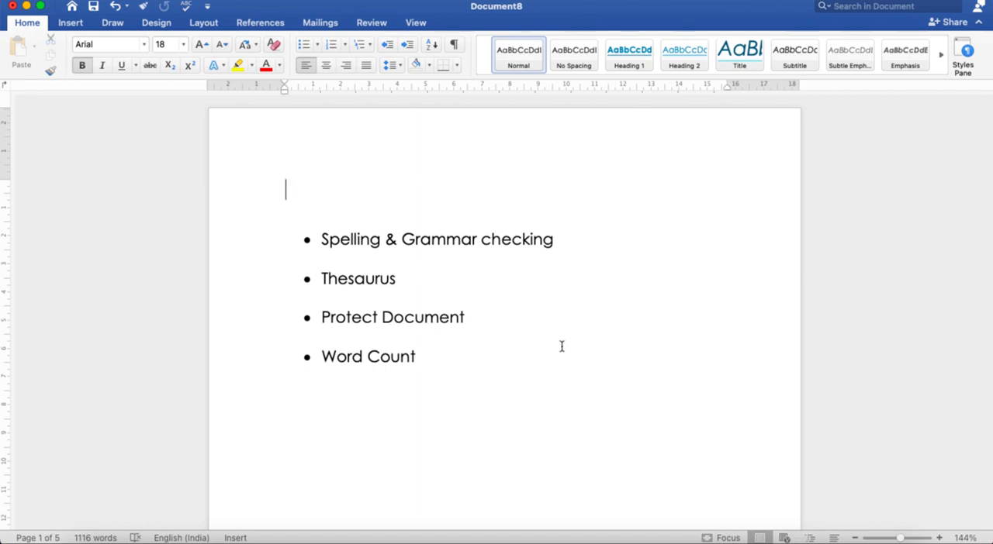
Correct the misspelled first word of the sentence below the bullet list to "This" using the spelling suggestion
scroll(559, 349, "down", 5)
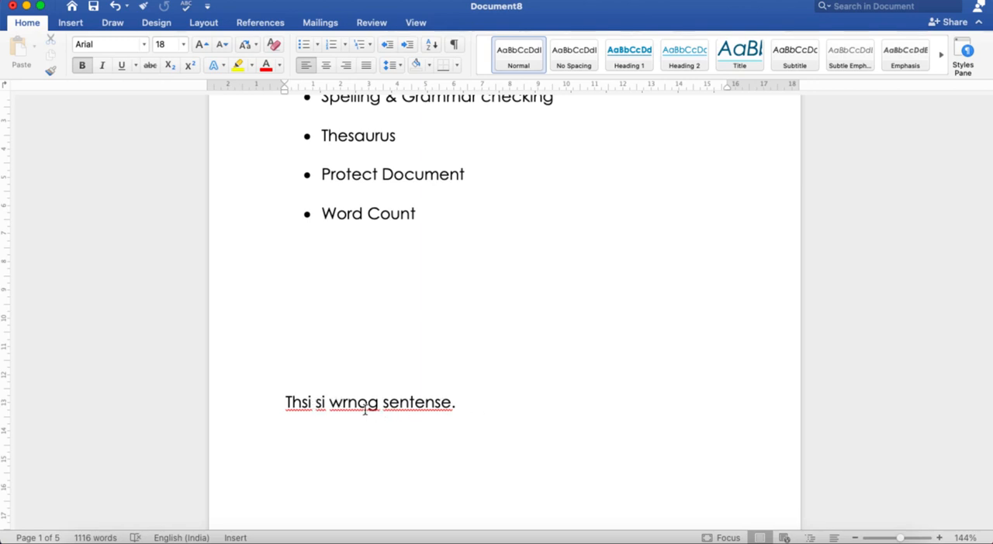
right_click(300, 404)
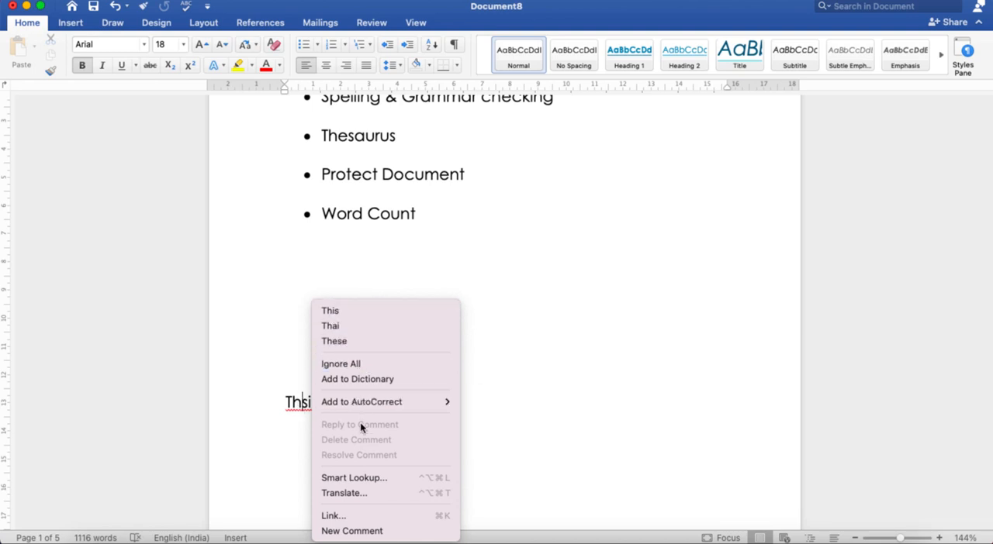
left_click(355, 310)
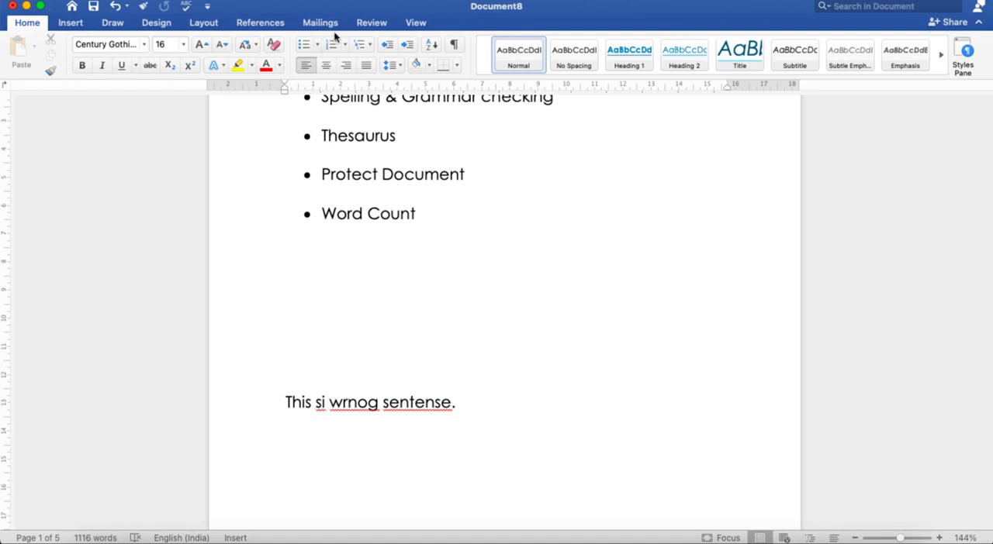
Run the spelling and grammar check on the sentence, changing "wrnog" to "wrong", all "sentense" to "sentence" and "si" to "is"
left_click(357, 405)
left_click(374, 23)
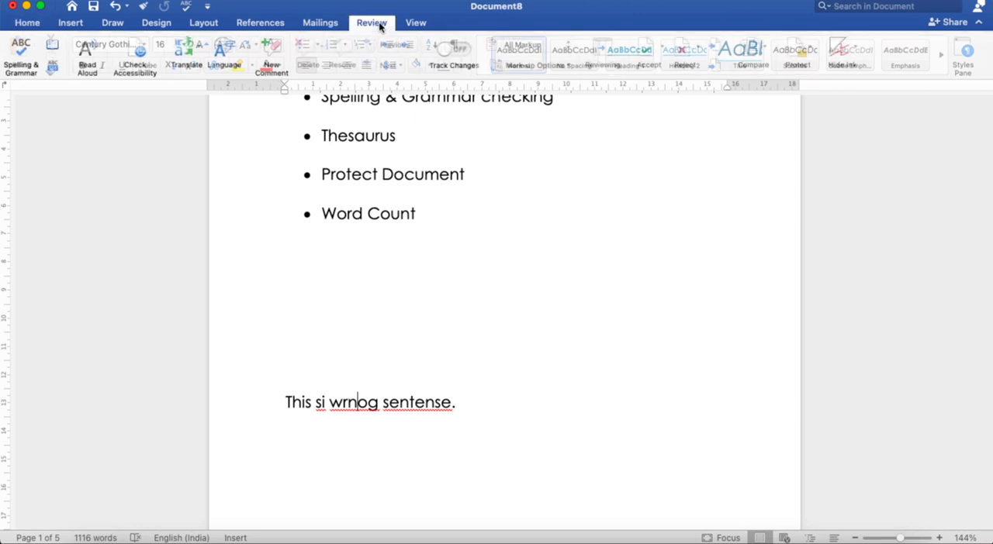
left_click(24, 58)
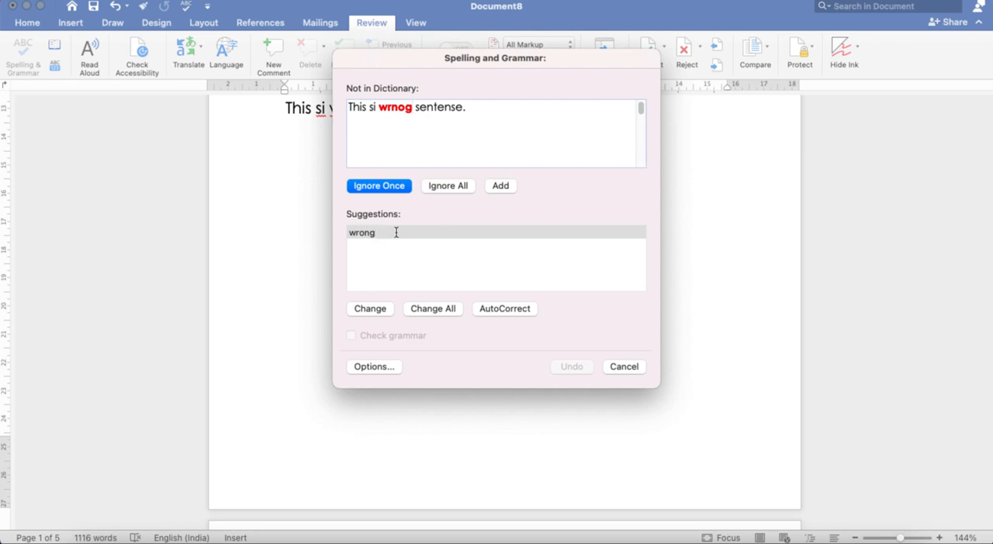
left_click(372, 312)
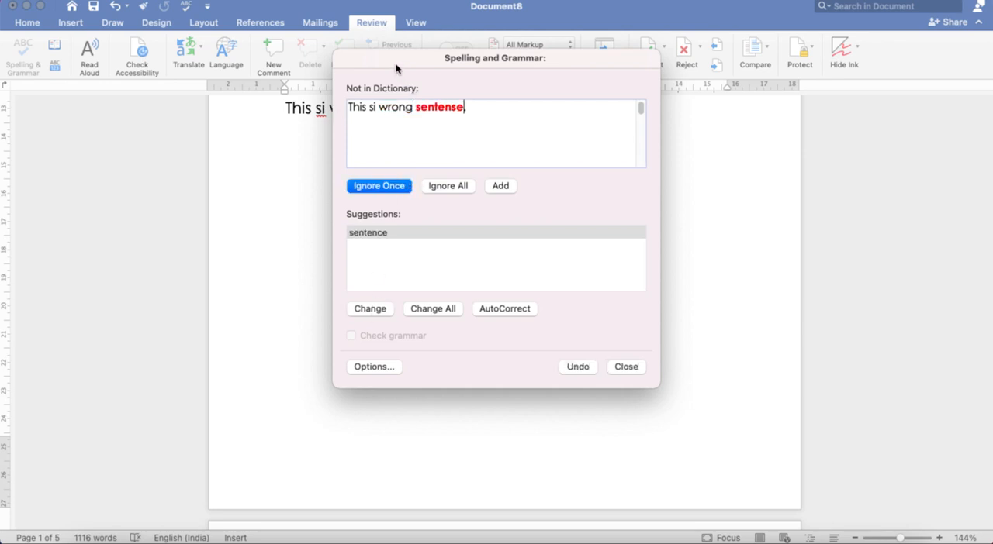
left_click_drag(395, 69, 573, 97)
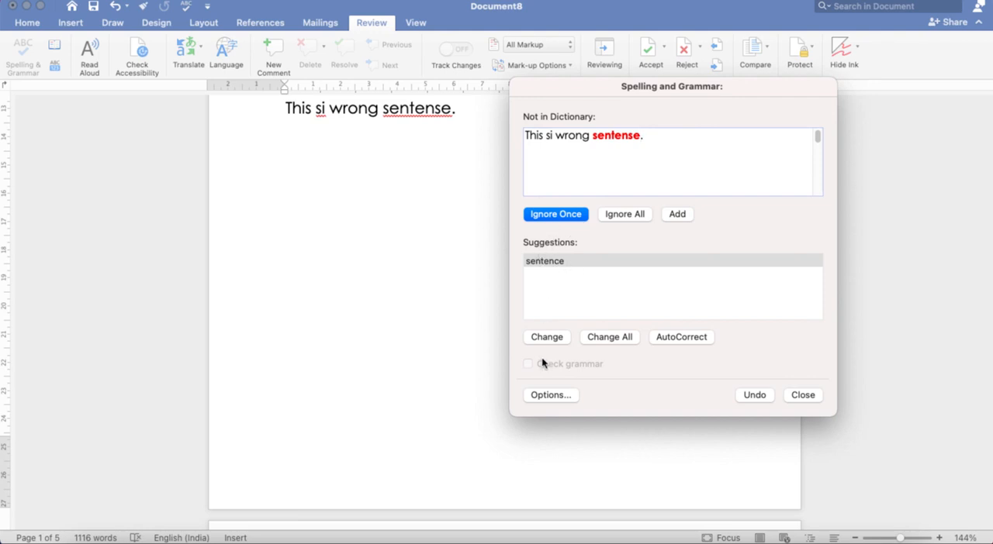
left_click(623, 338)
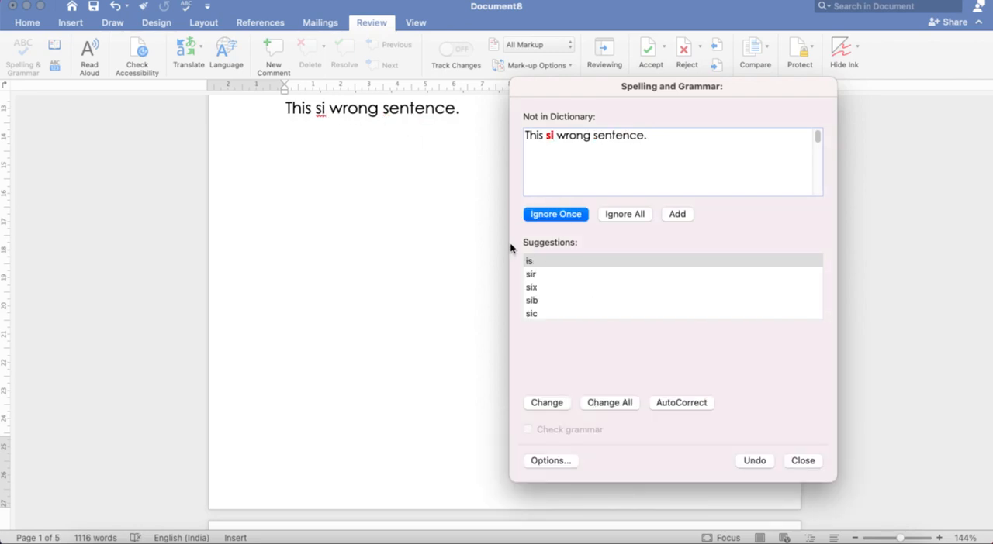
left_click(538, 262)
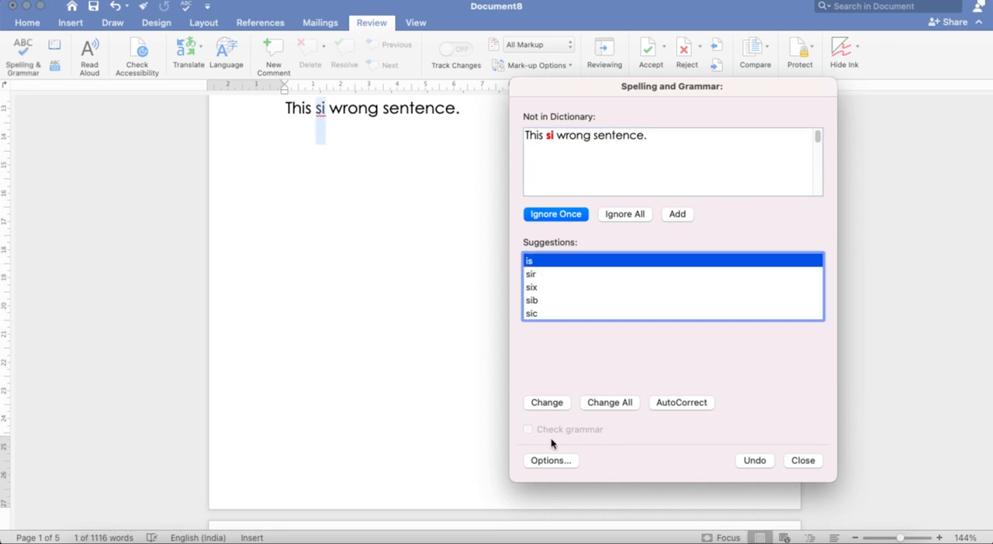
left_click(547, 403)
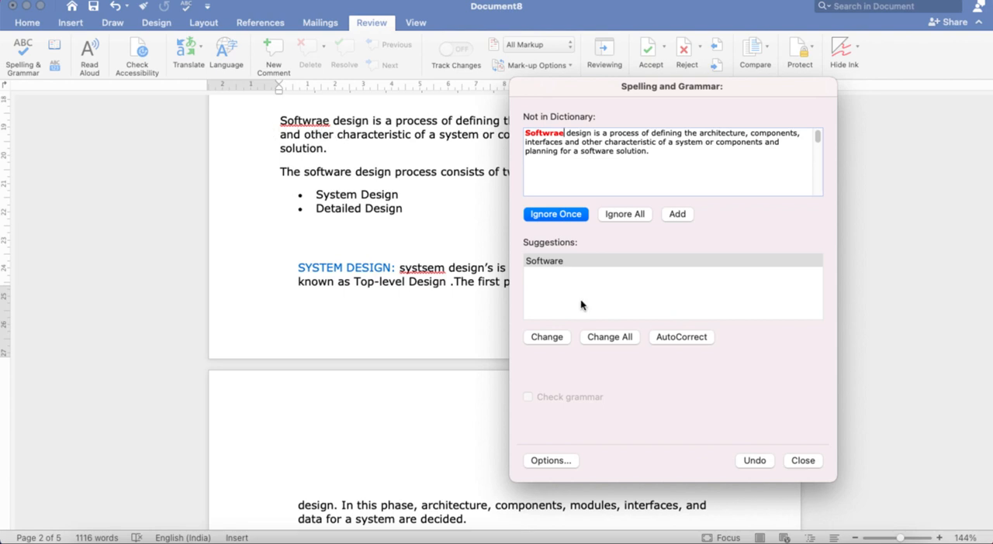
Change all occurrences of "Softwrae" to "Software" and "systsem" to "system", and finish the spelling check
left_click(616, 338)
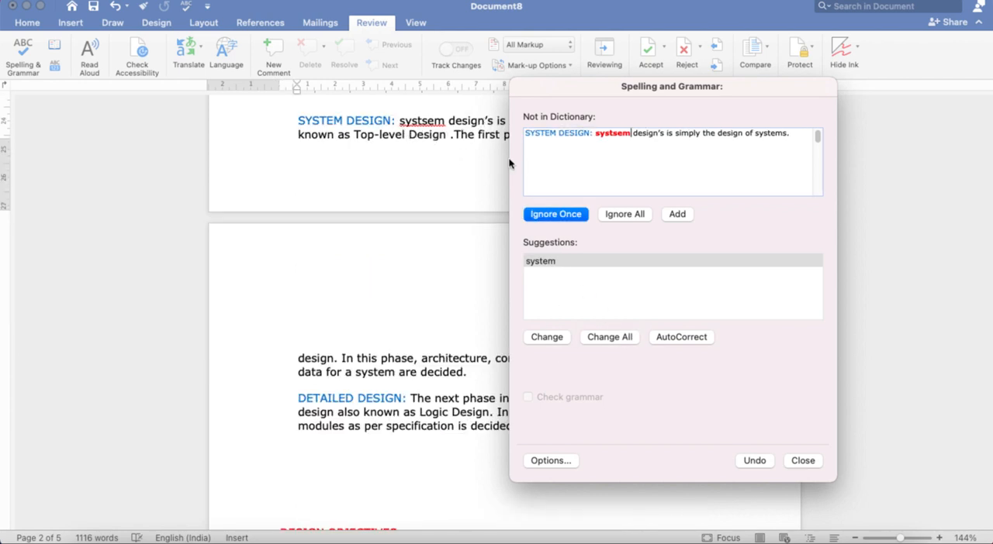
left_click(613, 338)
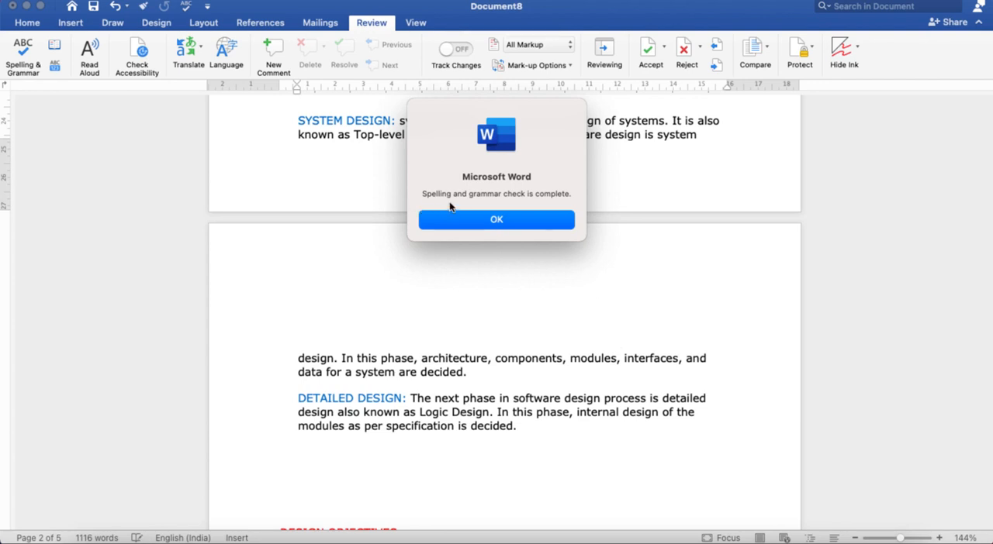
left_click(520, 226)
Look through all pages of the document to review the text after the spelling corrections
scroll(501, 189, "up", 5)
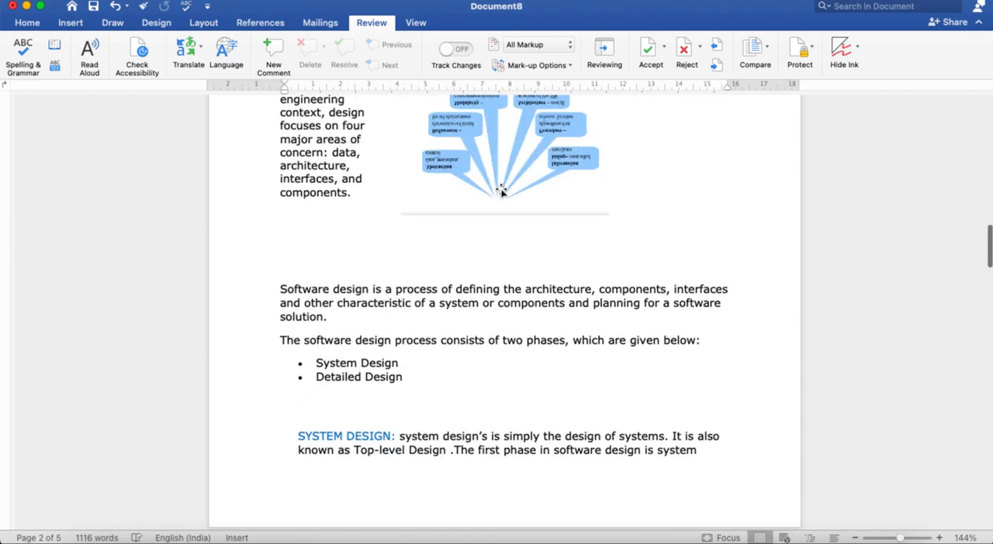
scroll(501, 188, "up", 15)
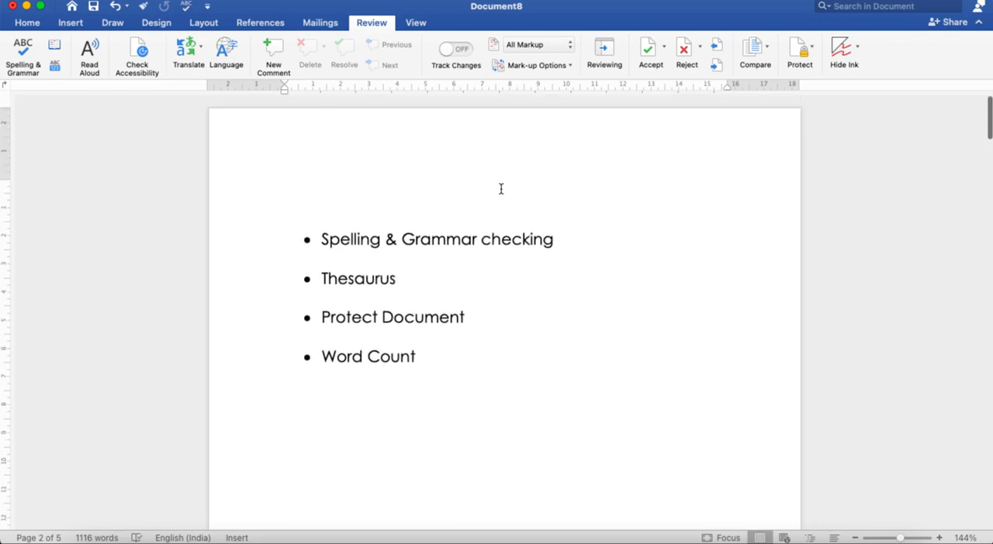
scroll(501, 189, "down", 15)
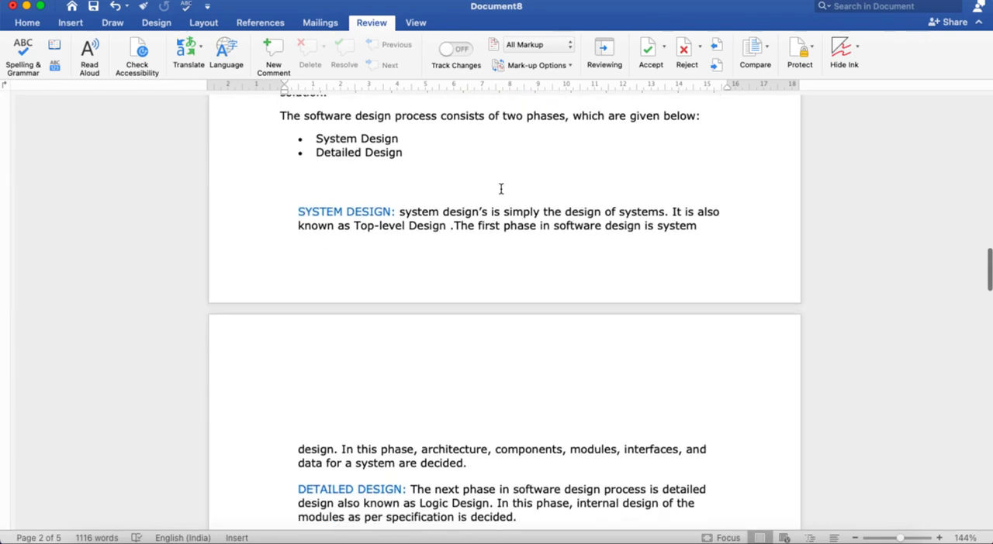
scroll(501, 189, "down", 15)
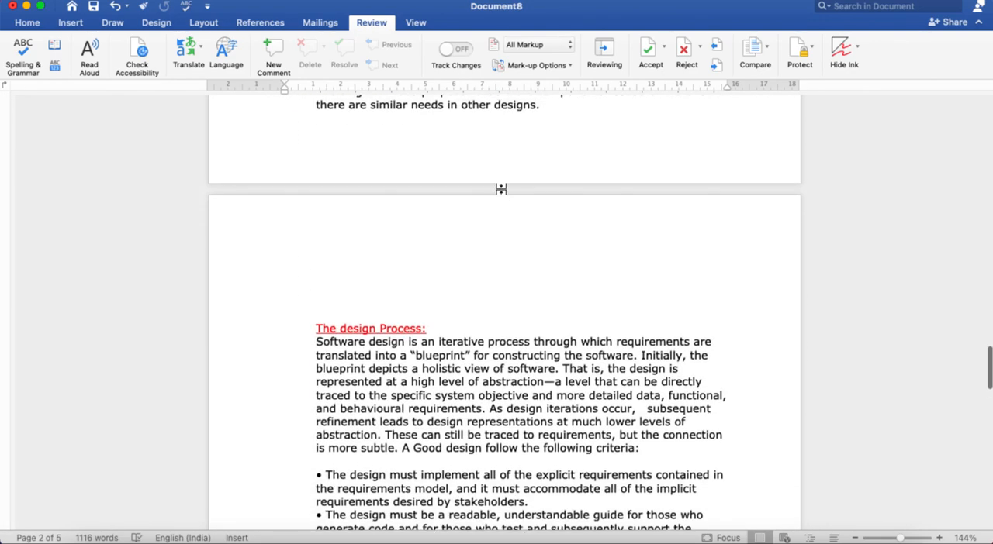
scroll(501, 188, "down", 15)
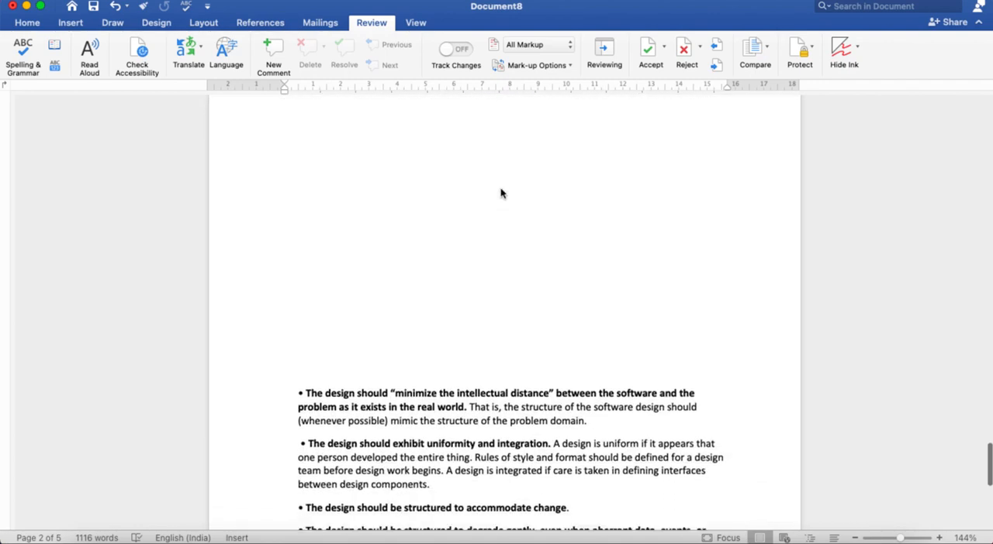
scroll(501, 193, "down", 5)
scroll(501, 190, "up", 20)
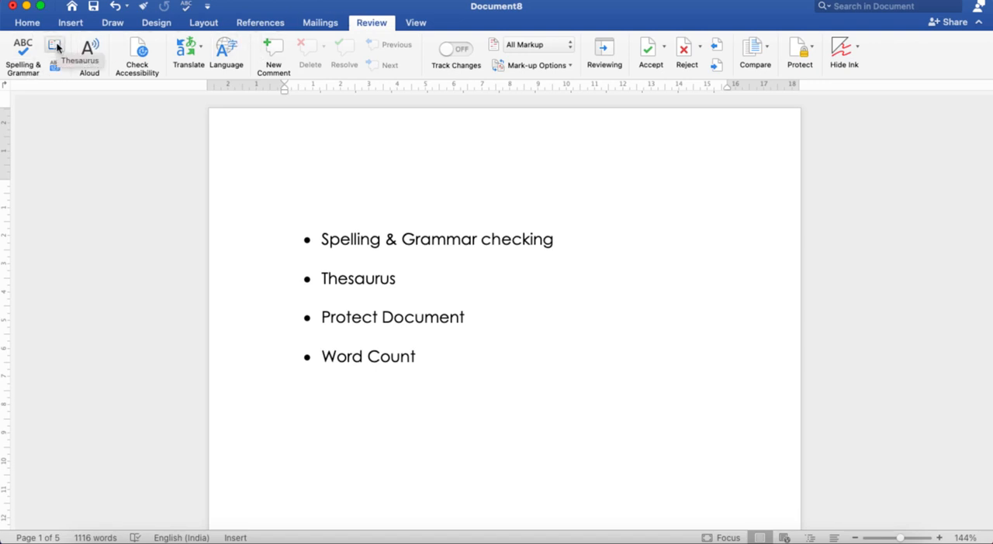
Look up the word "wrong" from the sentence on the first page in the thesaurus
scroll(388, 349, "down", 5)
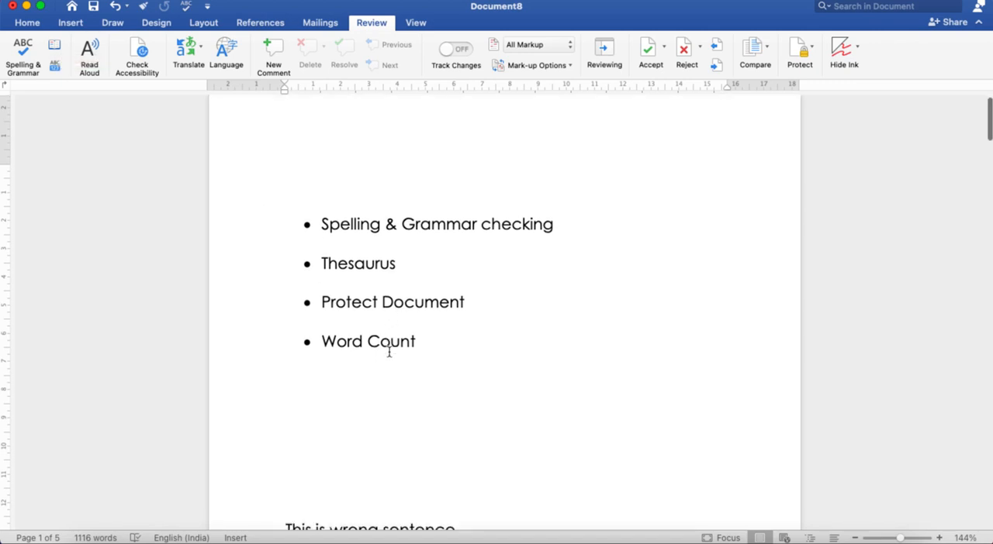
scroll(388, 352, "down", 3)
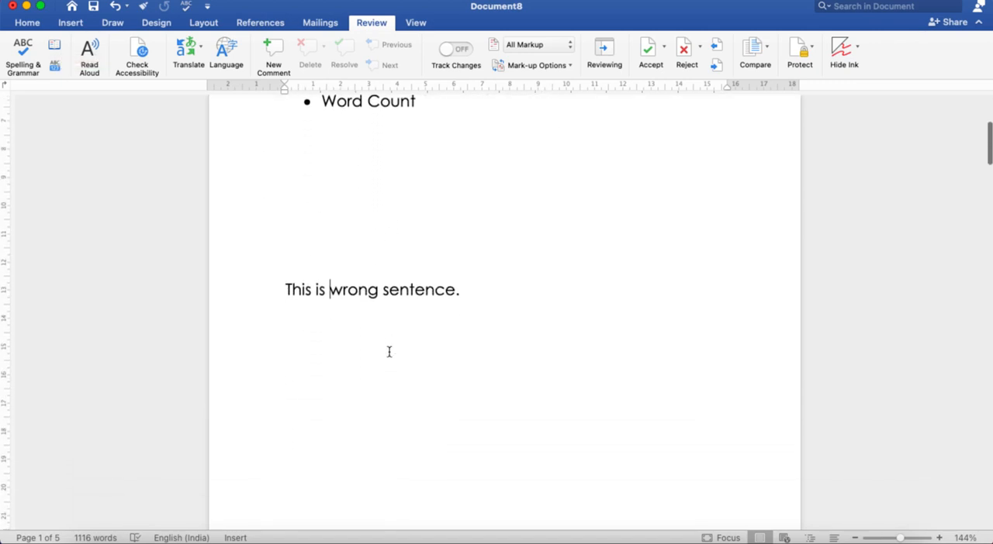
double_click(358, 292)
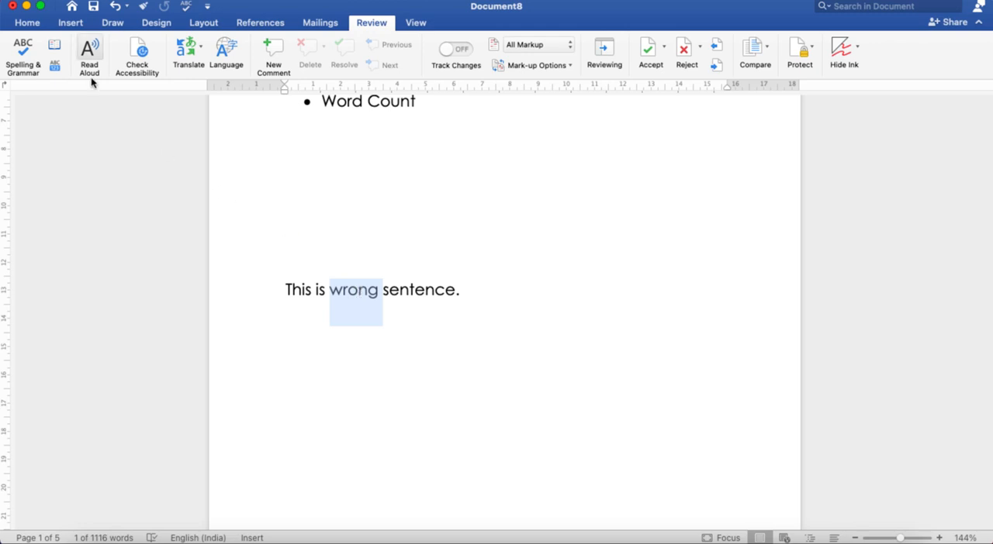
left_click(55, 48)
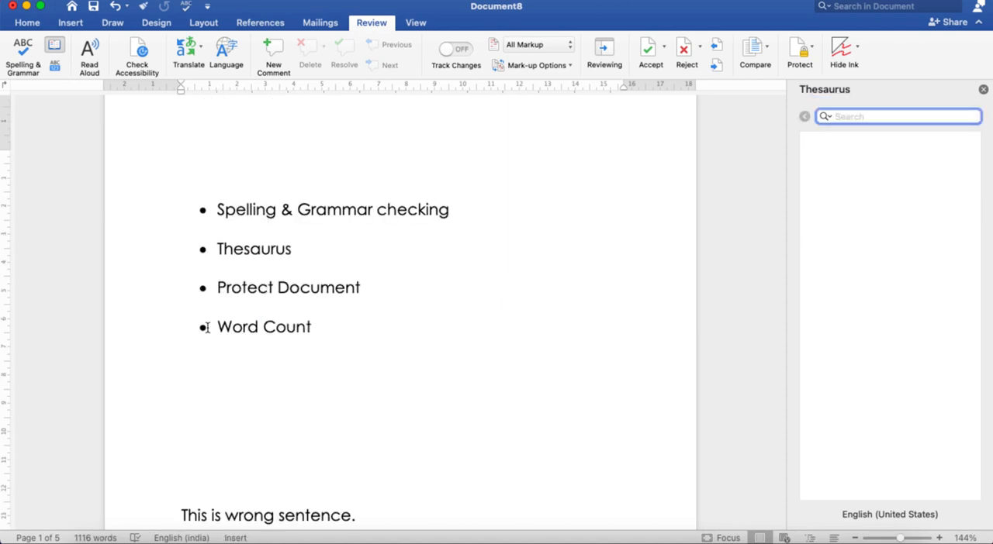
View the word count statistics for the whole document and close them
scroll(295, 331, "down", 10)
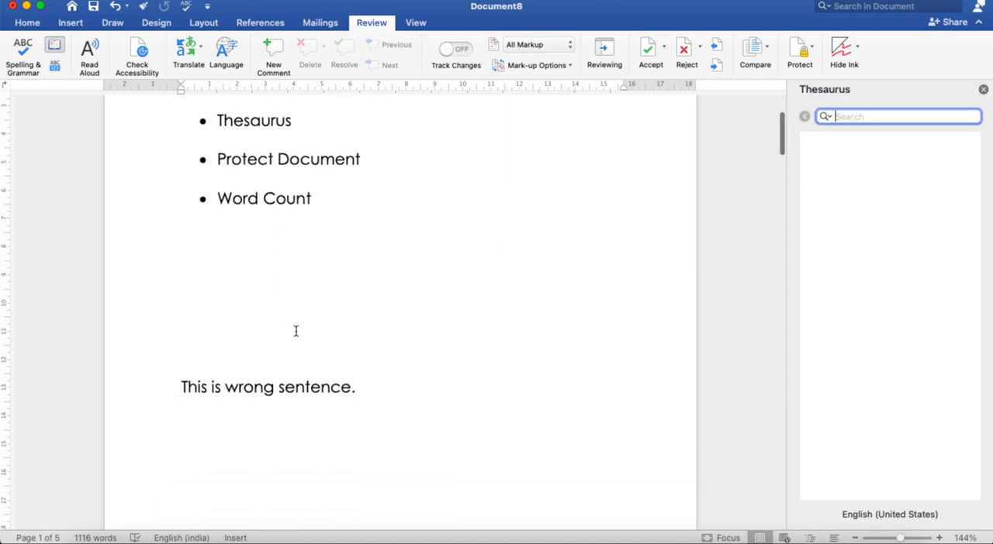
scroll(296, 331, "down", 2)
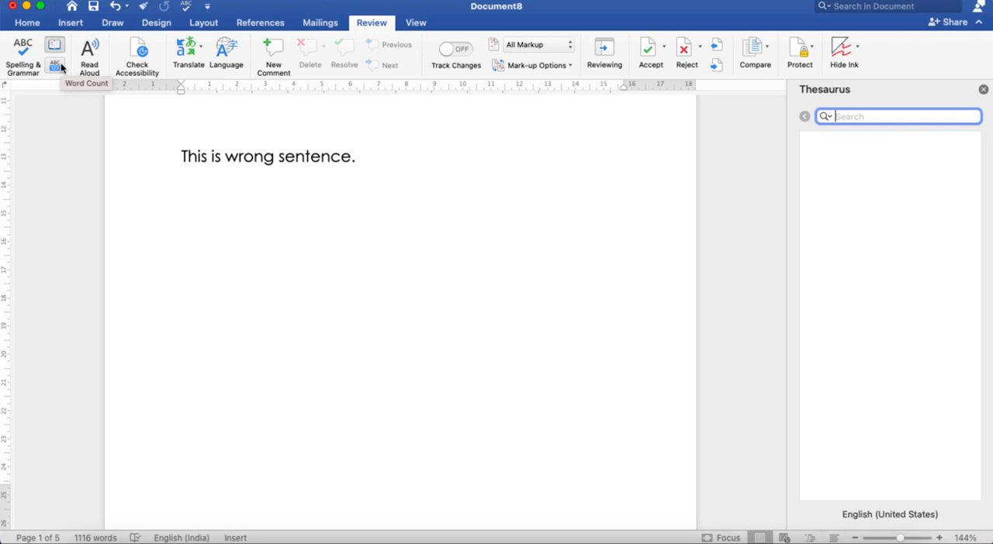
left_click(55, 67)
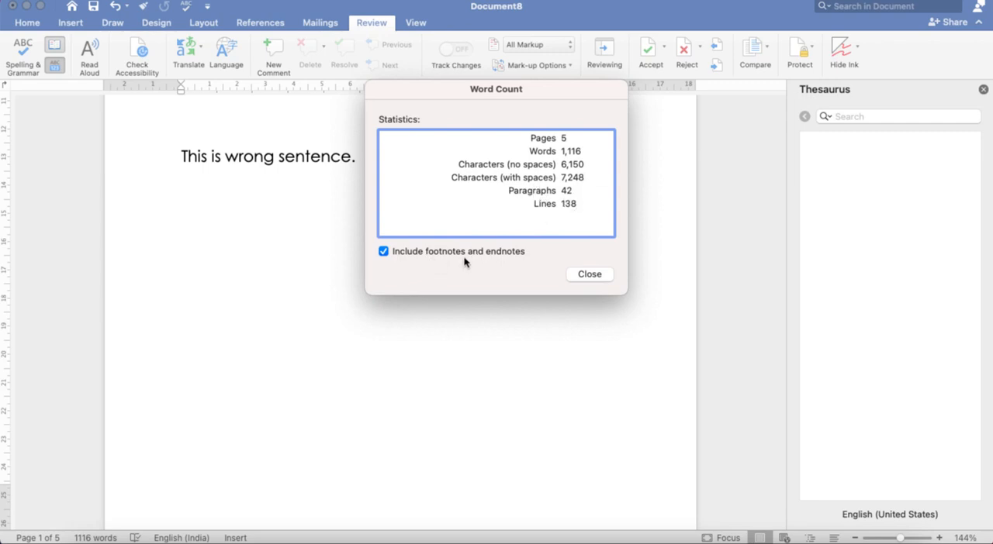
left_click(587, 272)
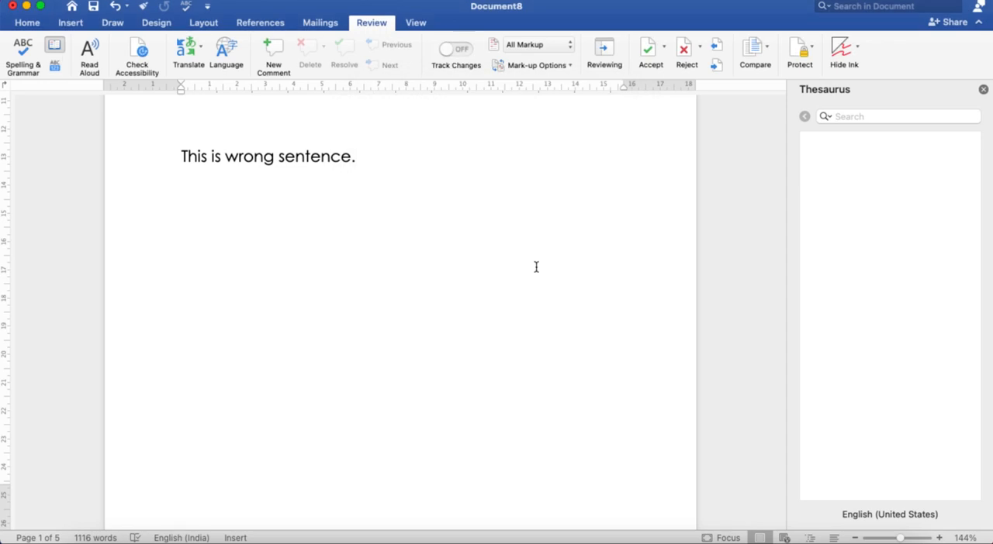
Close the thesaurus
scroll(424, 263, "up", 10)
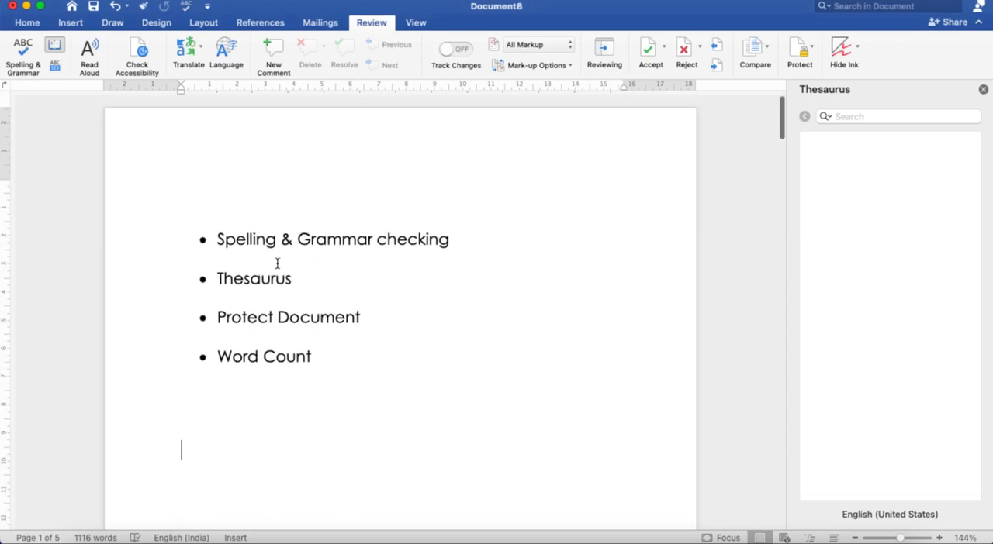
scroll(326, 344, "down", 3)
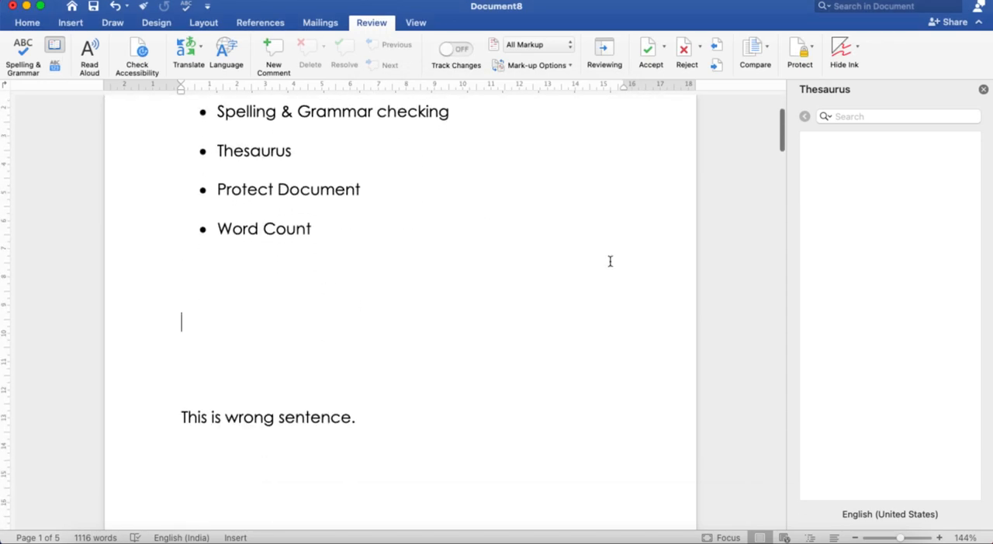
left_click(982, 89)
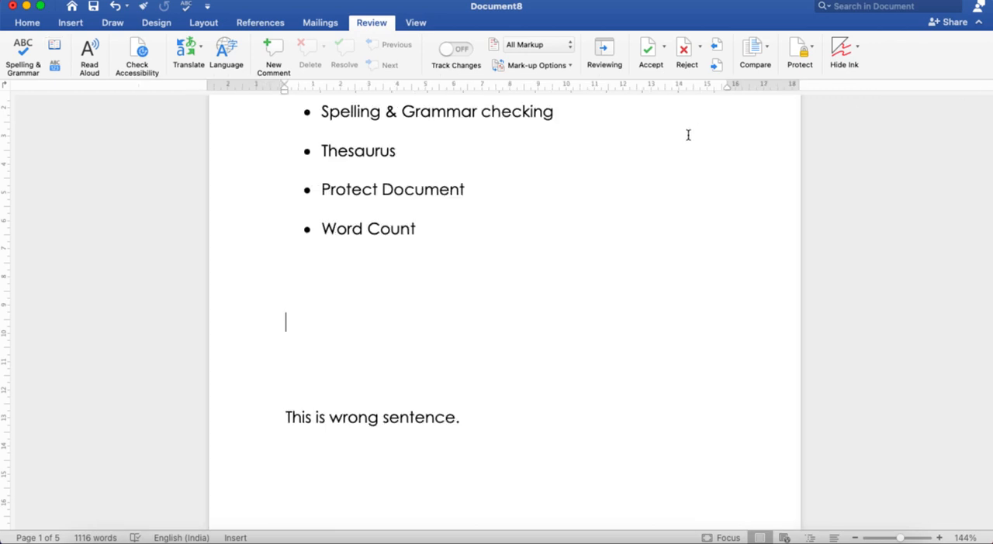
Start password-protecting the document and replace the password required to open it with a new one
scroll(505, 201, "up", 3)
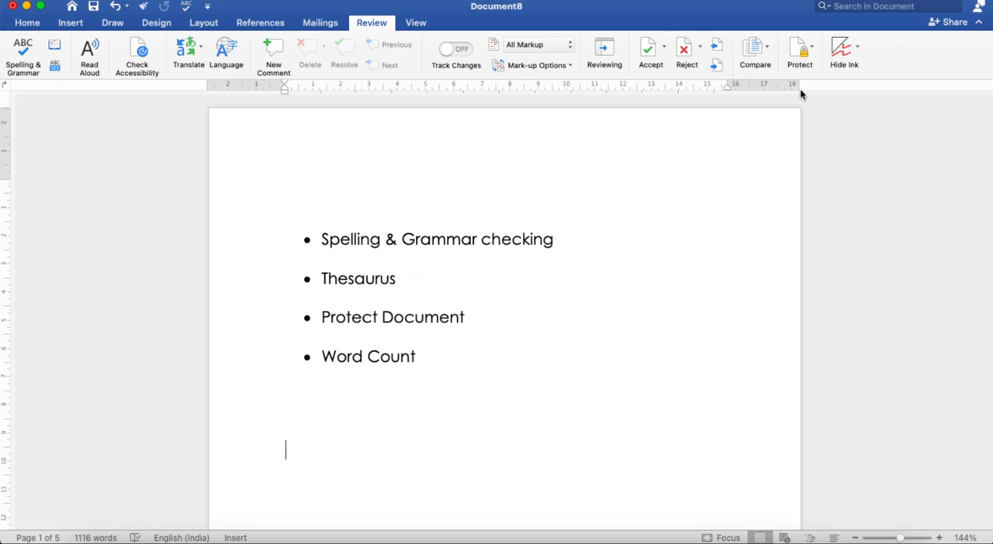
left_click(812, 50)
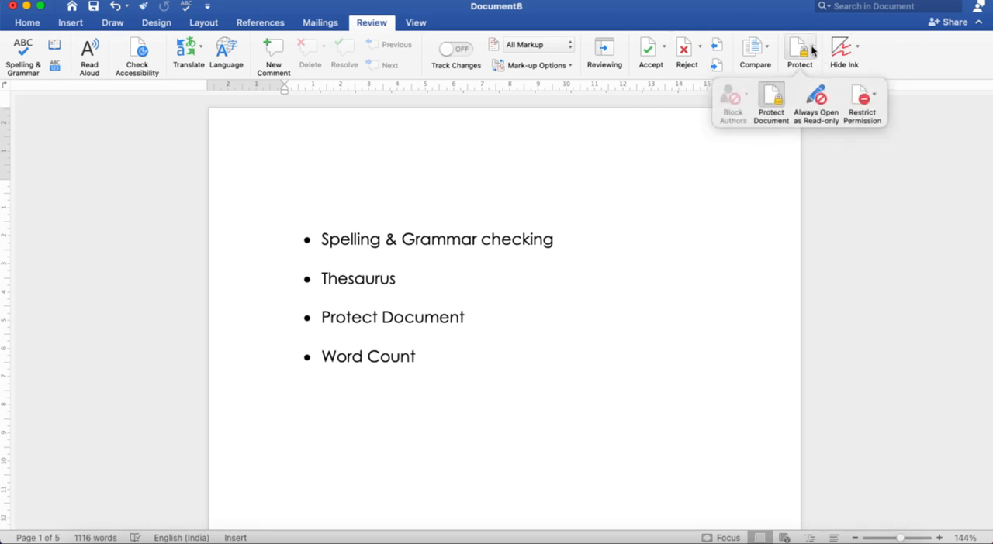
left_click(776, 101)
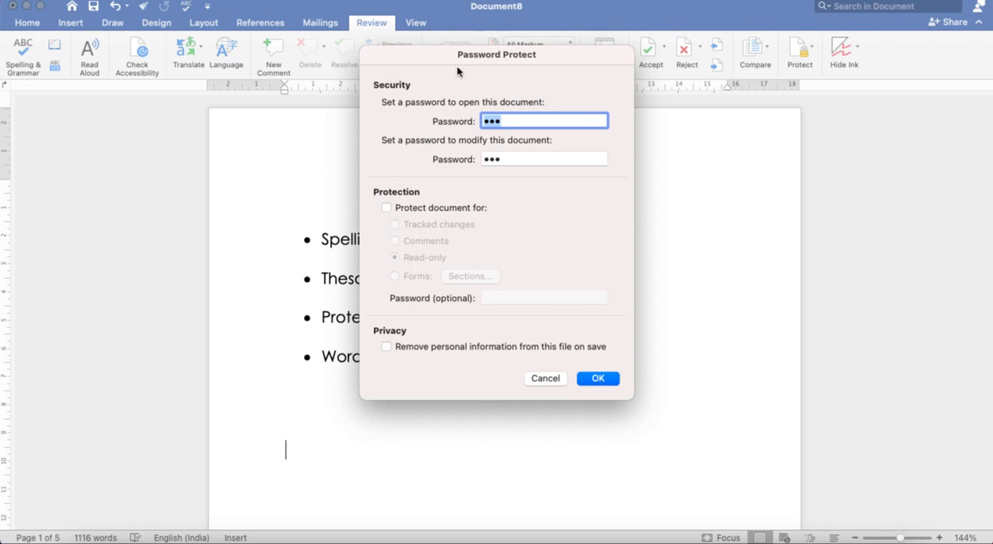
left_click(509, 124)
key("BackSpace")
key("BackSpace")
key("BackSpace")
type("•••")
key("Return")
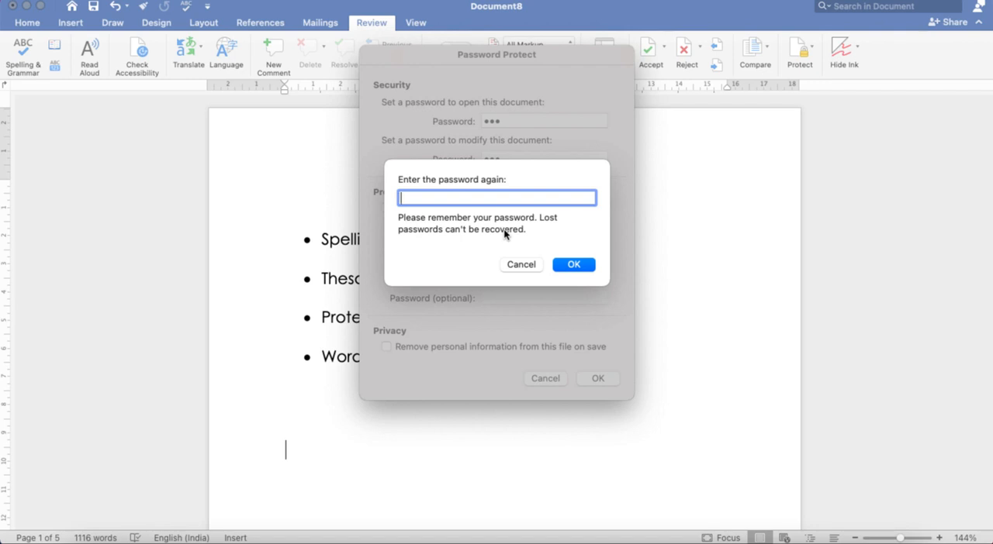
Re-enter the document's opening password to confirm it
type("•••")
left_click(576, 266)
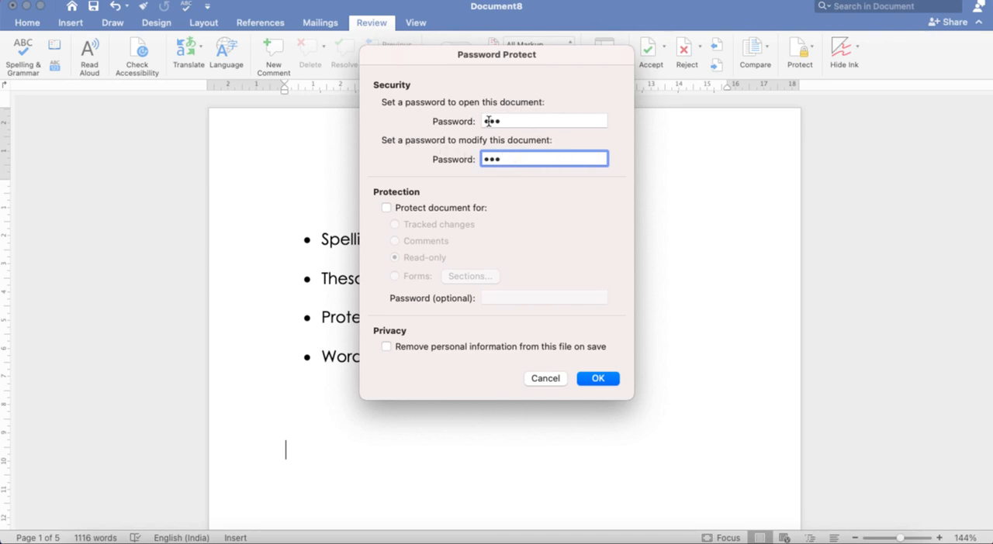
Turn on read-only protection for the document, re-enter the requested password to confirm it, and apply the protection
left_click(390, 208)
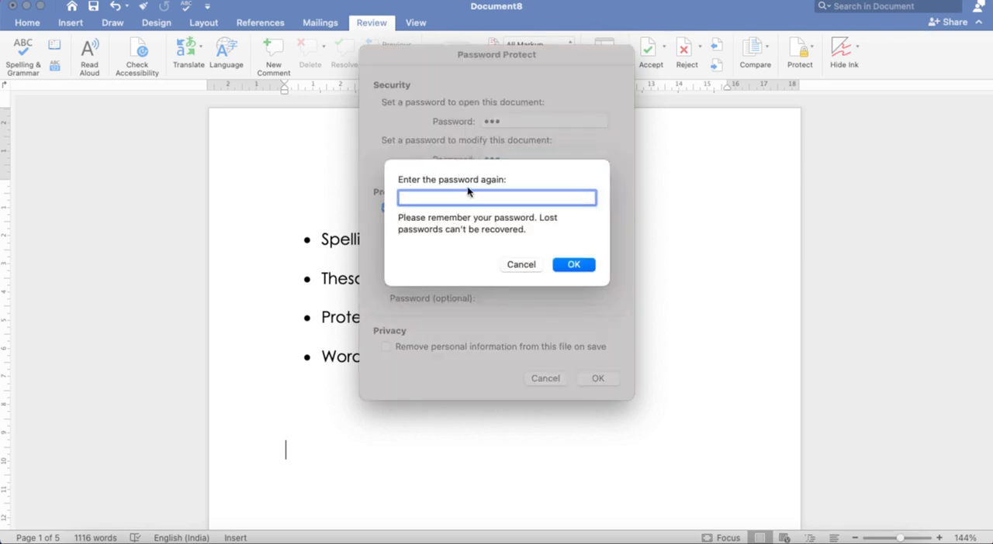
type("123")
left_click(574, 265)
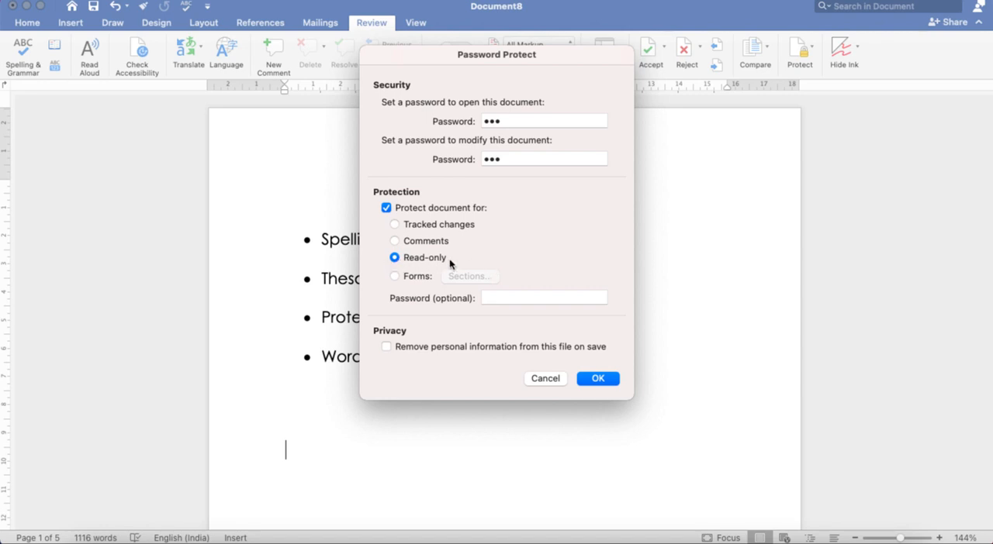
left_click(609, 377)
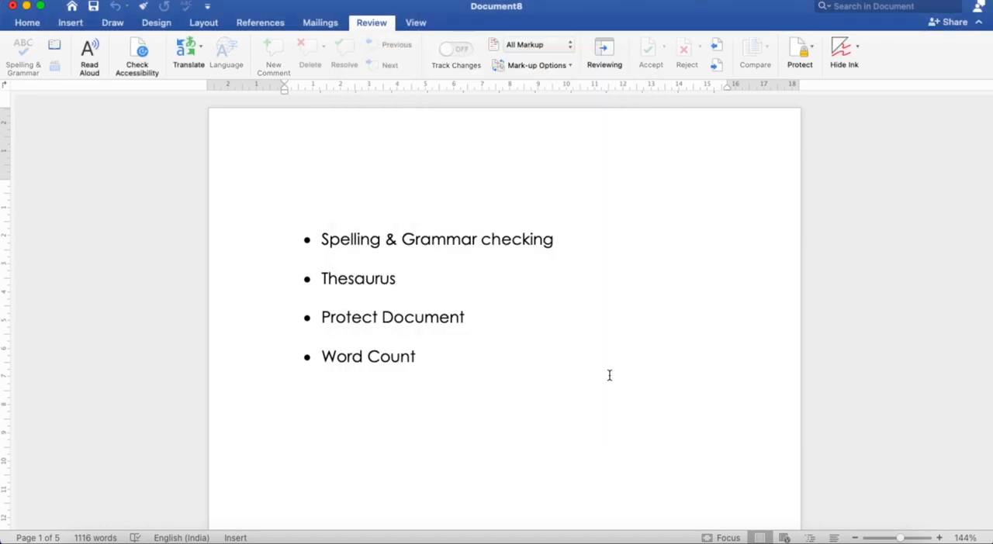
Try to delete the blank space below "This is wrong sentence." in the protected document
scroll(399, 392, "down", 10)
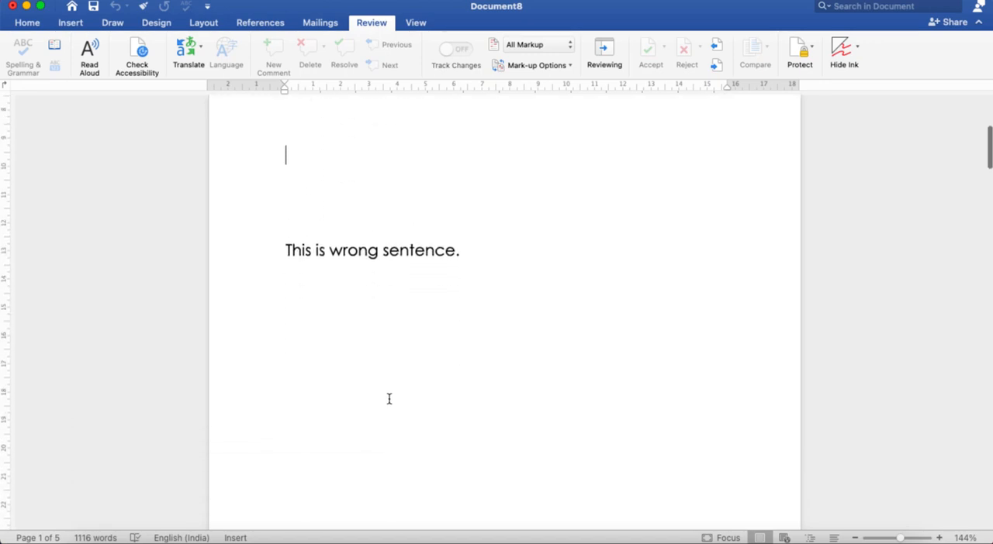
scroll(387, 402, "down", 2)
scroll(387, 401, "up", 6)
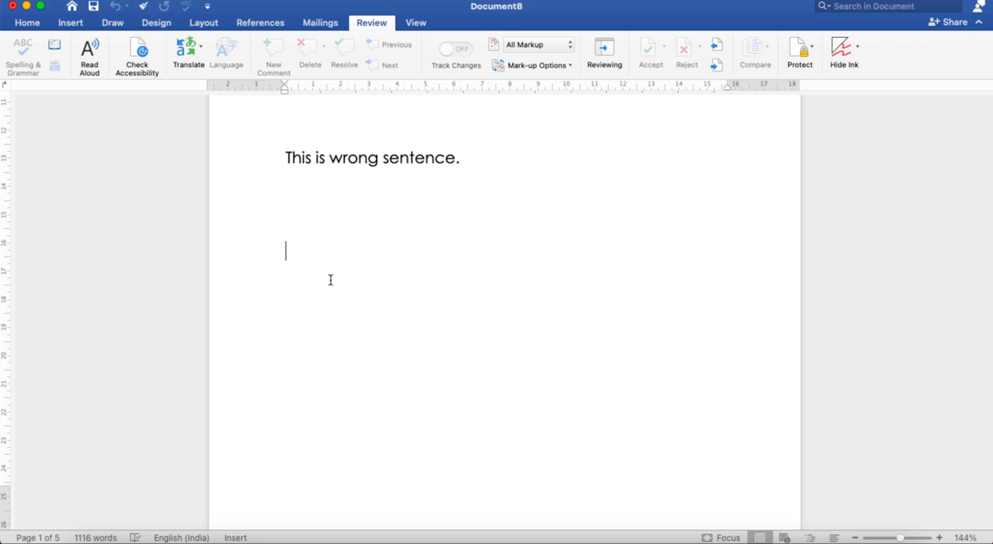
key("BackSpace")
key("BackSpace")
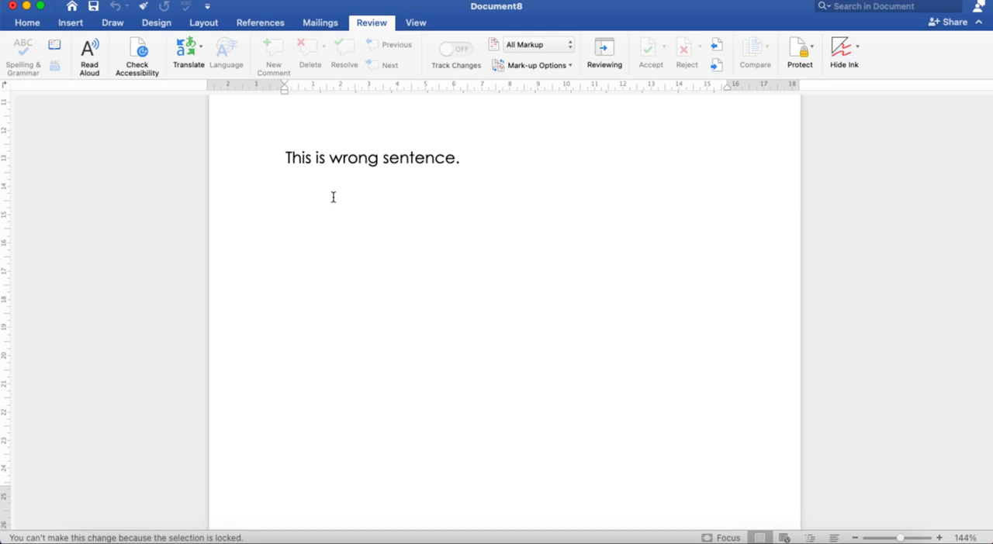
Try to delete content in the software design text on page 2 of the protected document
scroll(410, 251, "down", 10)
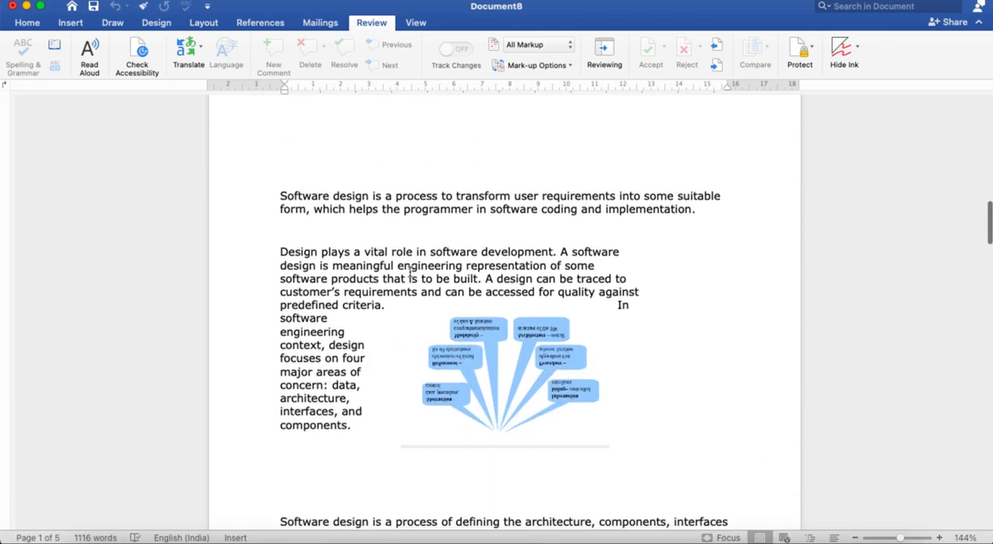
key("BackSpace")
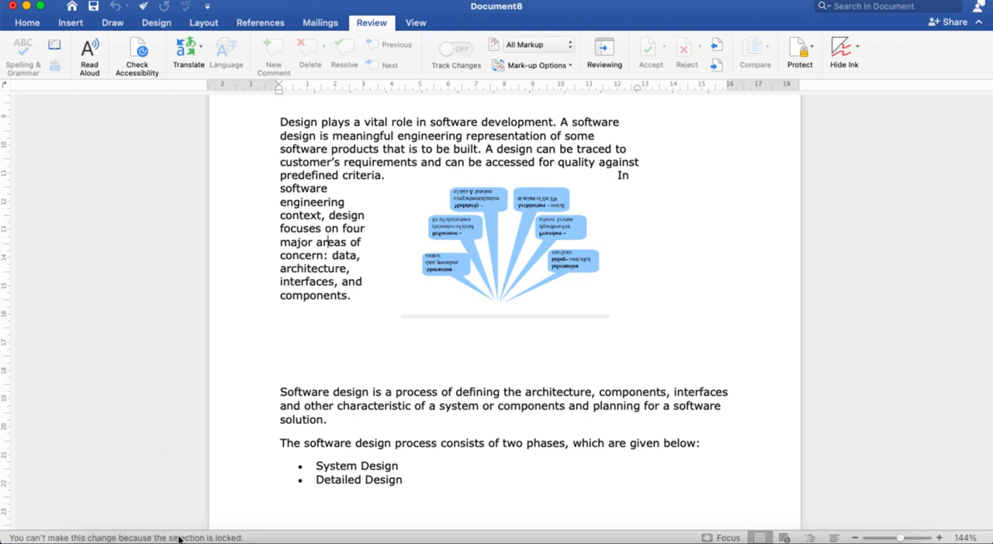
left_click(337, 422)
scroll(459, 406, "down", 5)
left_click(433, 419)
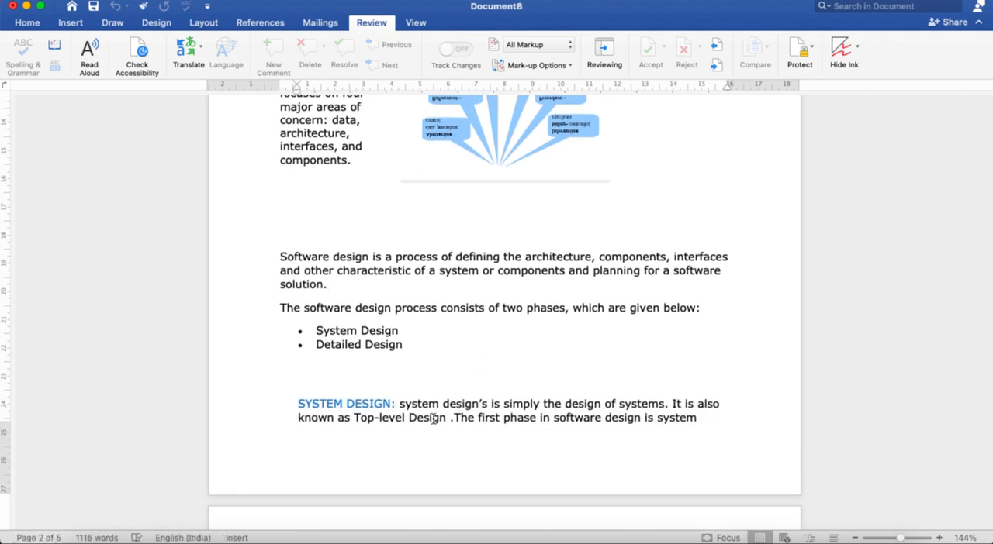
scroll(434, 418, "up", 20)
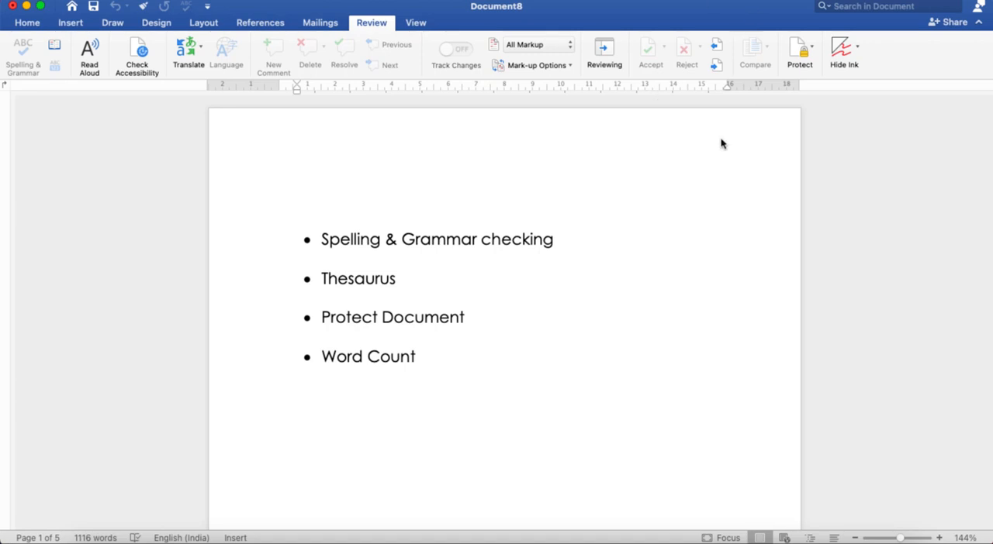
Turn off the document's read-only protection, re-entering the requested password to confirm it, and apply the change
left_click(811, 50)
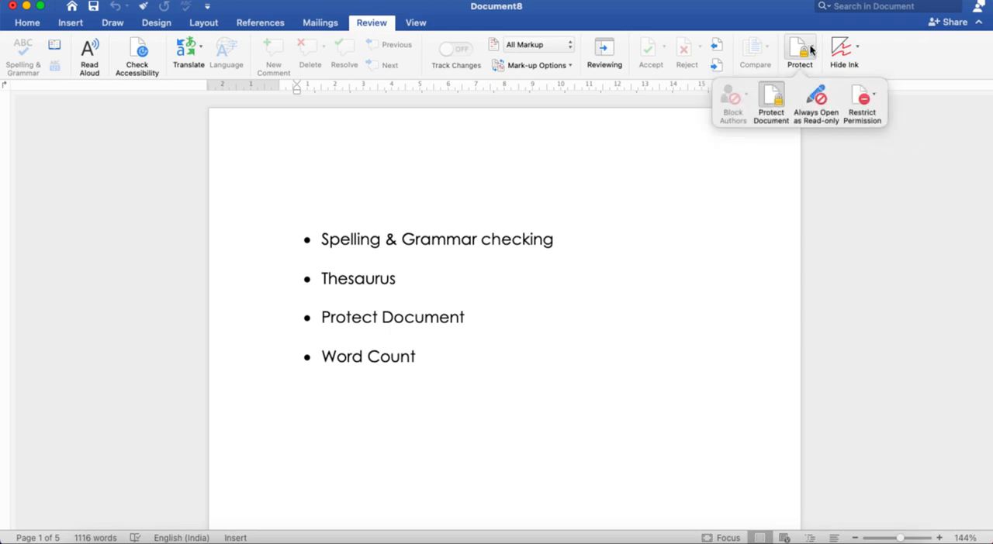
left_click(770, 104)
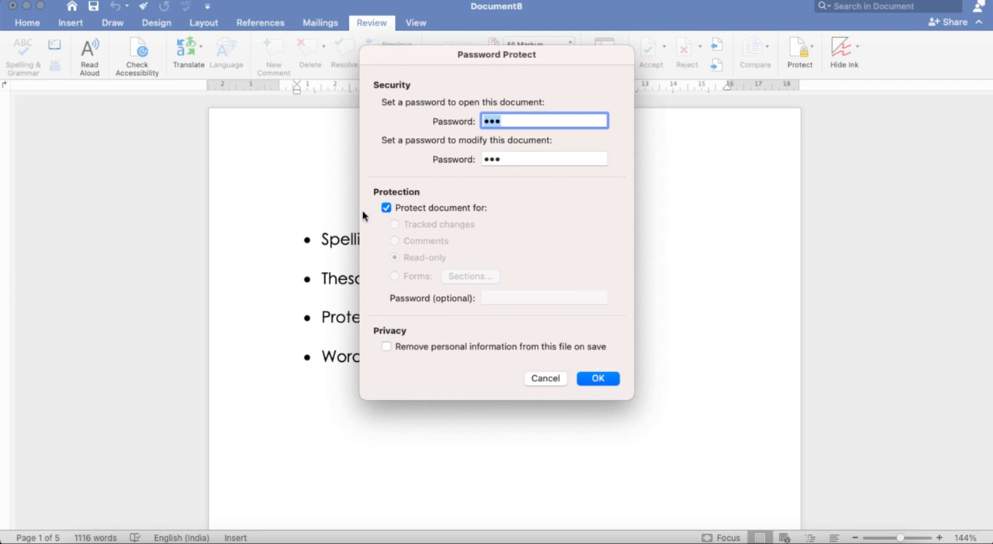
key("Return")
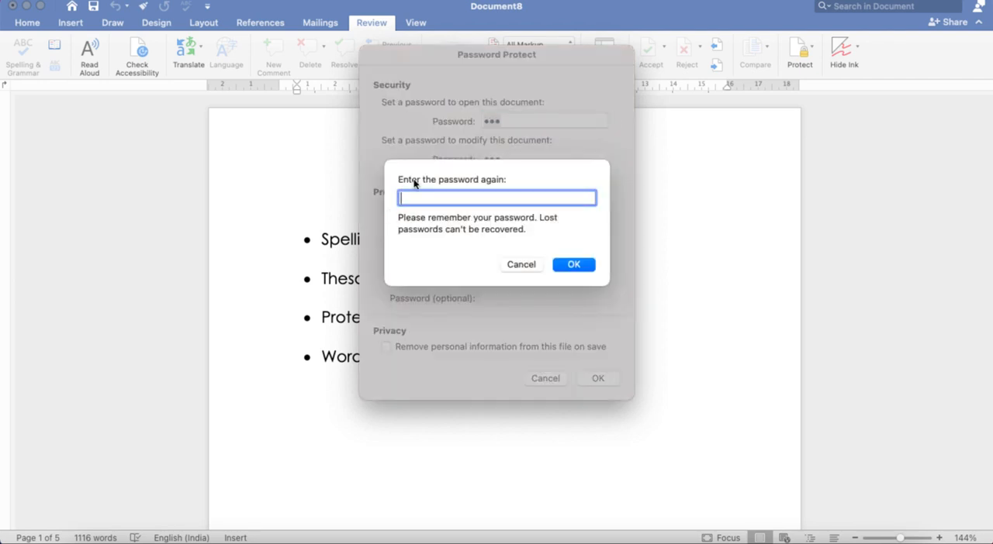
type("123")
left_click(581, 265)
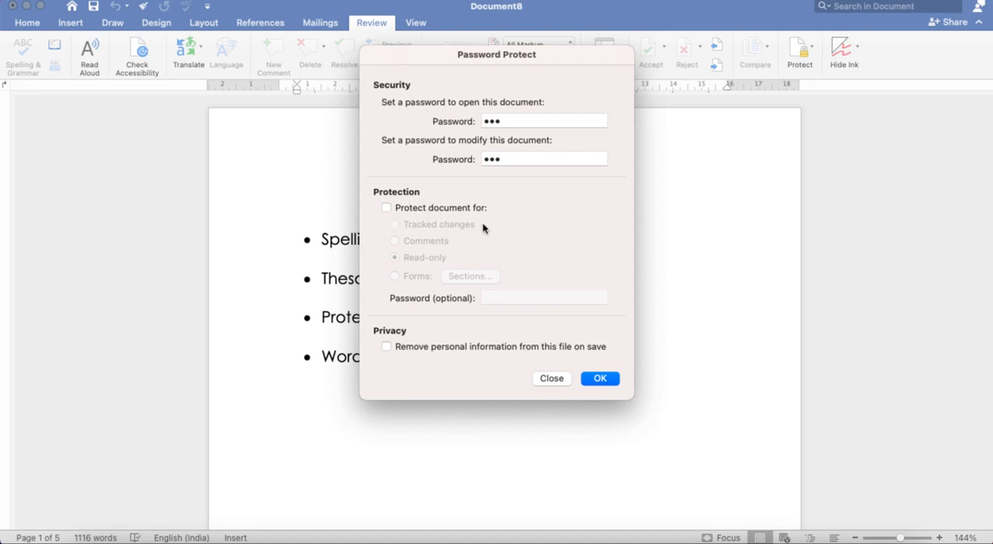
left_click(604, 378)
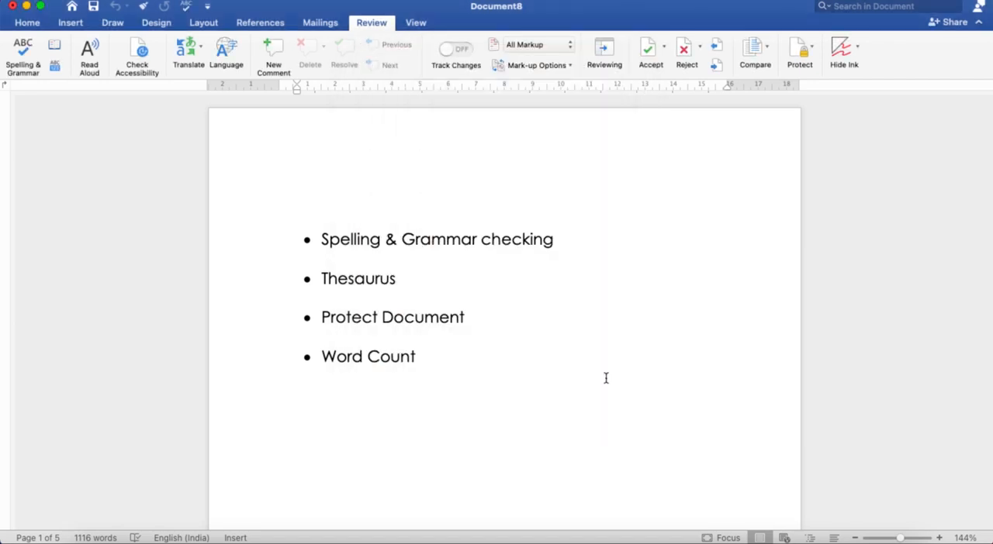
Add a new line after "This is wrong sentence.", enter the test text "hggy" on it, and delete that text
scroll(353, 476, "down", 5)
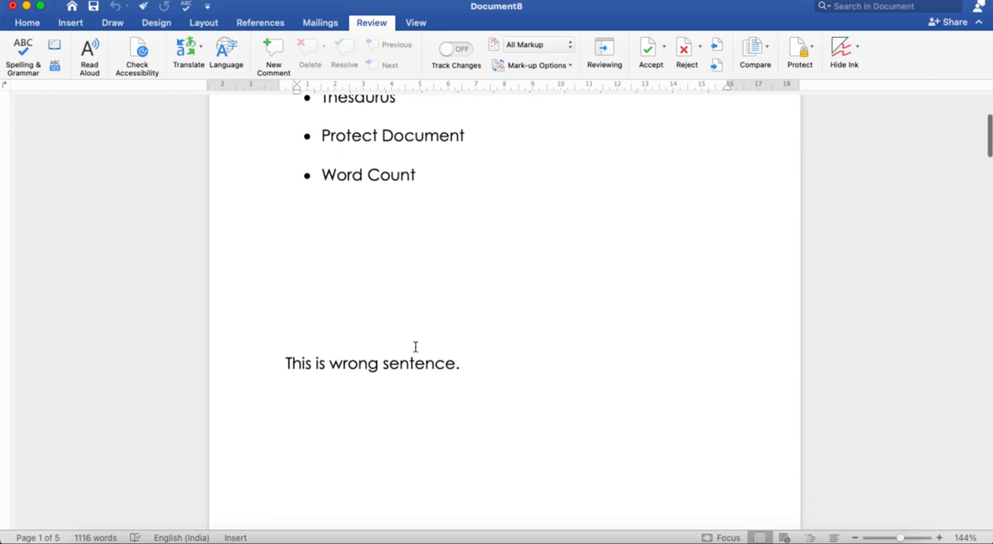
left_click(478, 364)
key("Return")
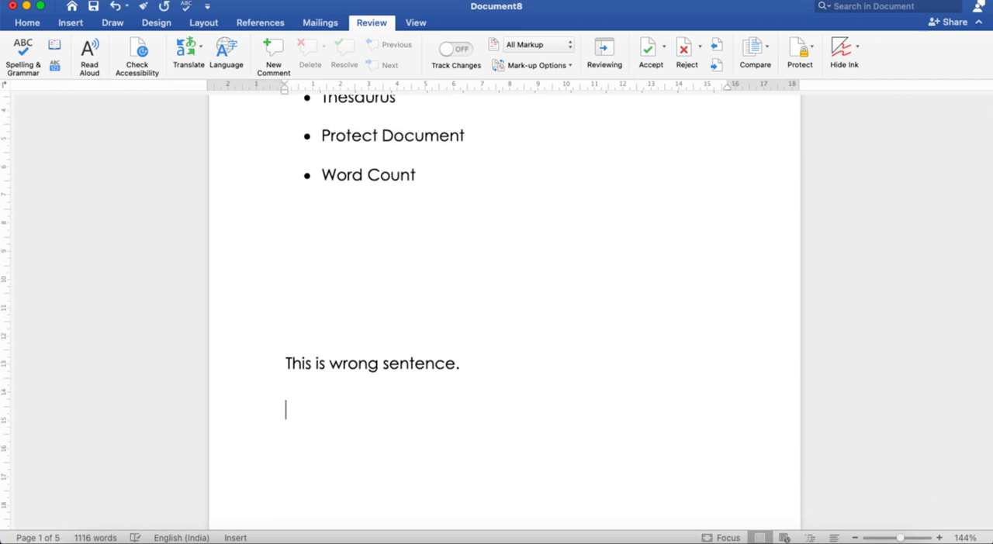
type("hggy")
key("BackSpace")
key("BackSpace")
key("BackSpace")
key("BackSpace")
scroll(529, 206, "up", 3)
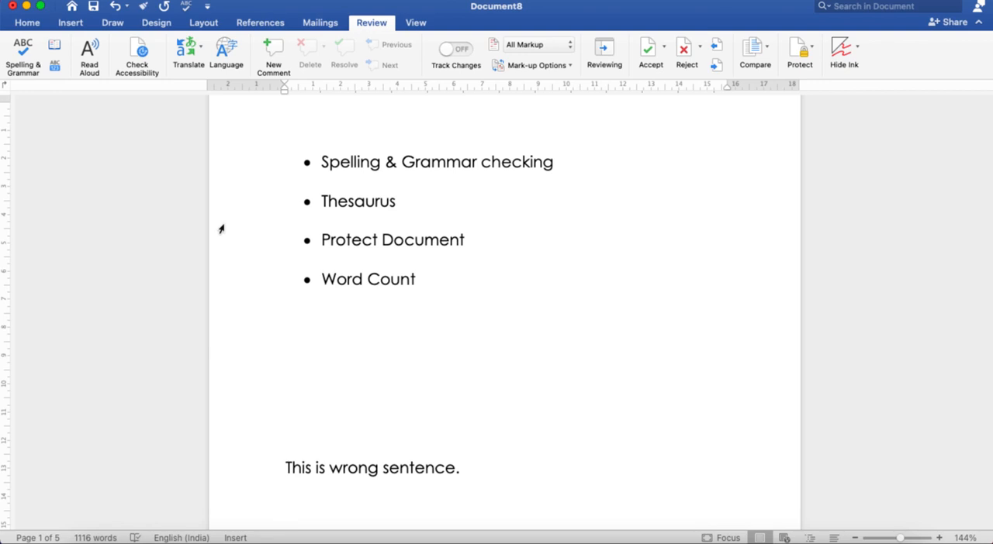
left_click(622, 6)
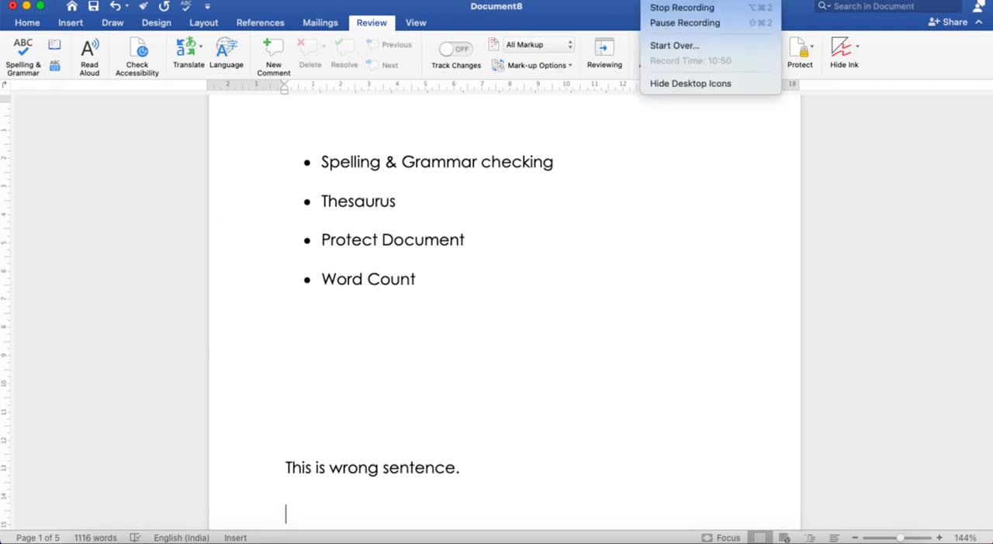